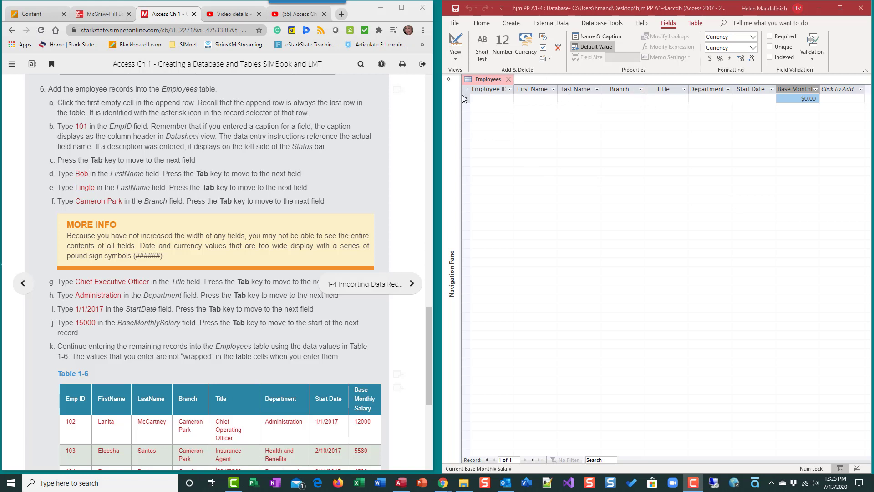
Start the first Employees record with the employee's ID, first name and last name, and Cameron Park as the branch
{"action": "left_click", "coordinate": [490, 98]}
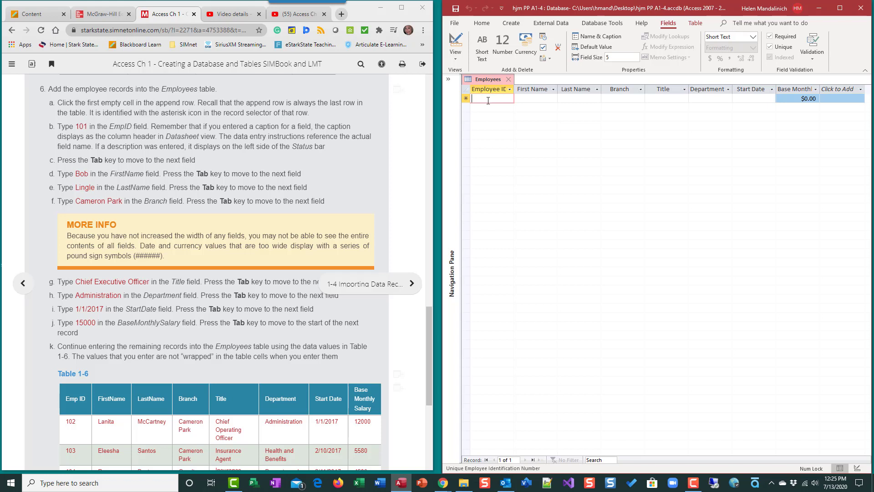
{"action": "type", "text": "101"}
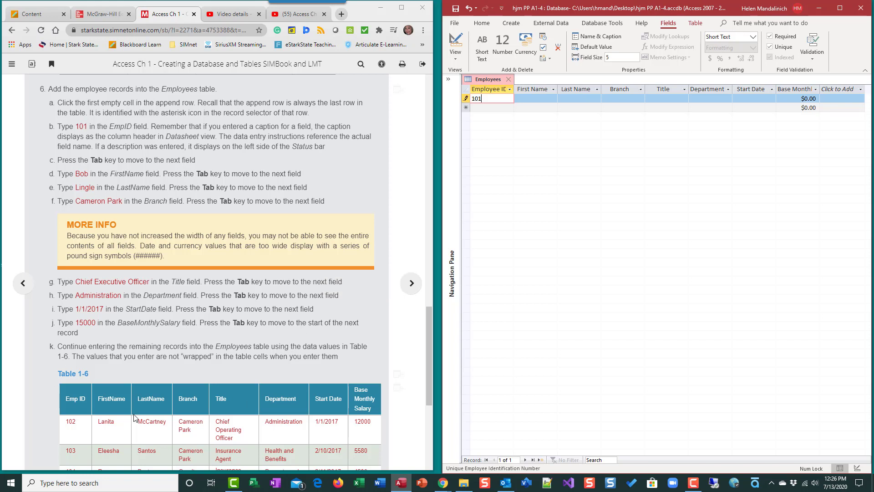
{"action": "left_click", "coordinate": [555, 97]}
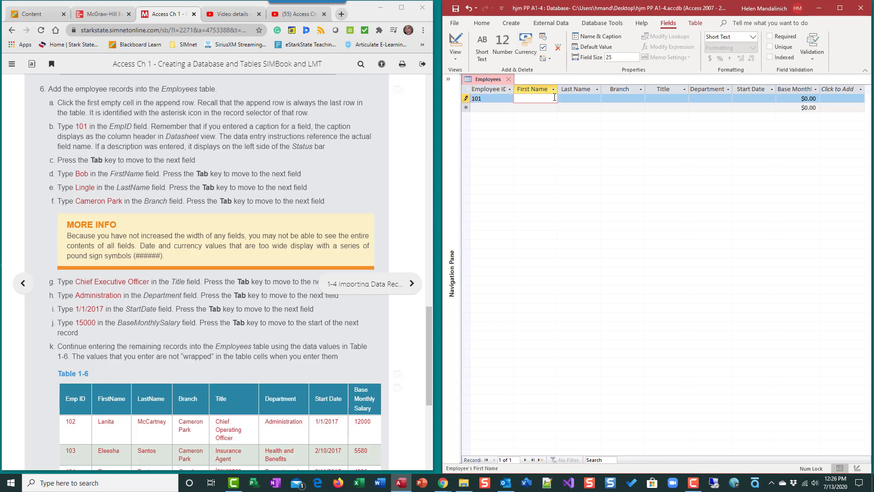
{"action": "type", "text": "Bob"}
{"action": "key", "text": "Tab"}
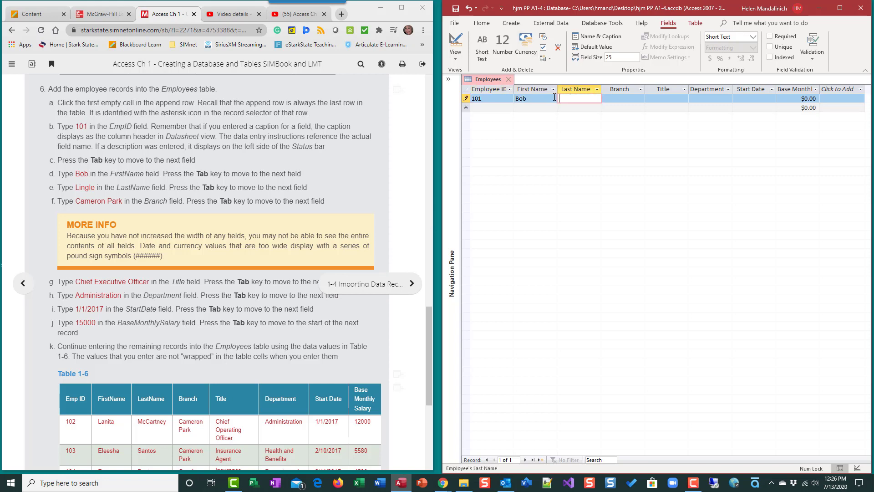
{"action": "type", "text": "Lingle"}
{"action": "key", "text": "Tab"}
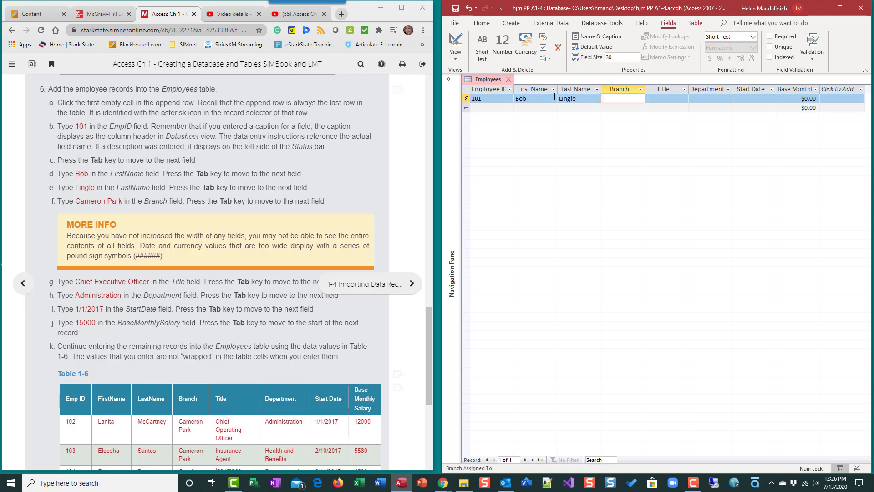
{"action": "type", "text": "Cameron Park"}
{"action": "key", "text": "Tab"}
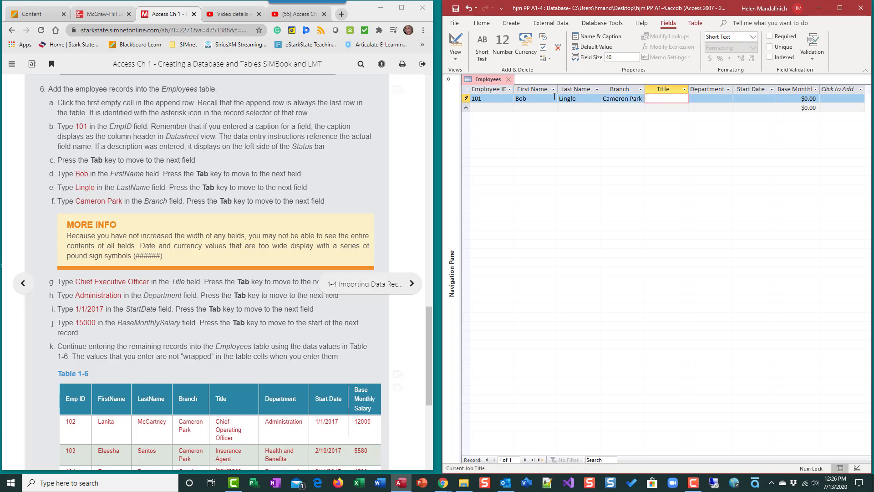
Enter Chief Executive Officer as the title and Administration as the department in the first employee record
{"action": "type", "text": "Chief Exec"}
{"action": "type", "text": "utive Office"}
{"action": "type", "text": "r"}
{"action": "key", "text": "Tab"}
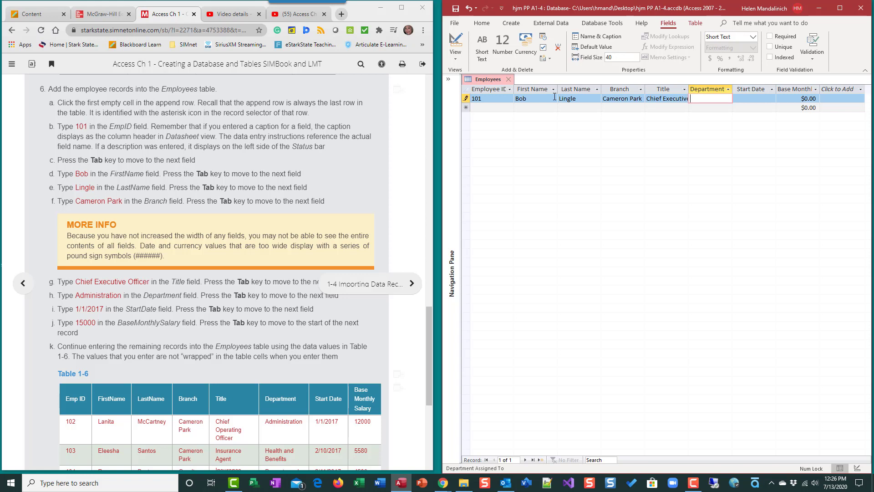
{"action": "type", "text": "Adminis"}
{"action": "type", "text": "tration"}
{"action": "key", "text": "Tab"}
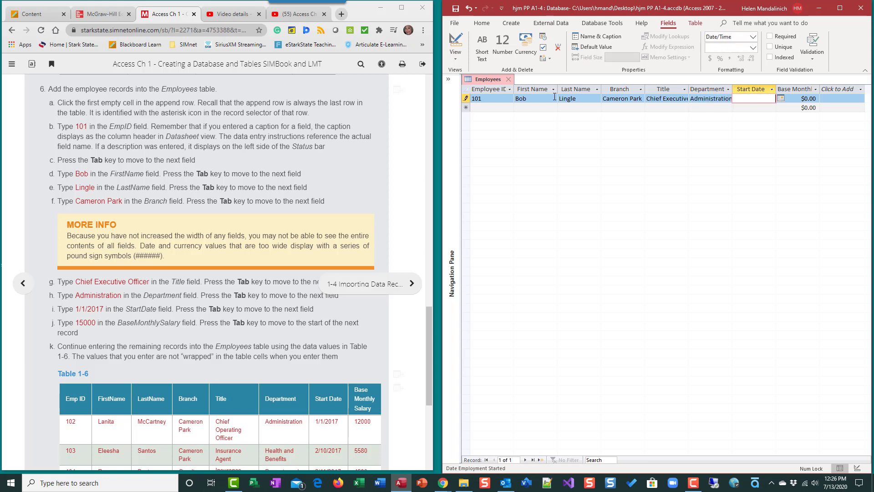
Complete the first employee record with start date 1/1/2017 and base monthly salary 15000
{"action": "type", "text": "1/1/2017"}
{"action": "key", "text": "Tab"}
{"action": "type", "text": "1"}
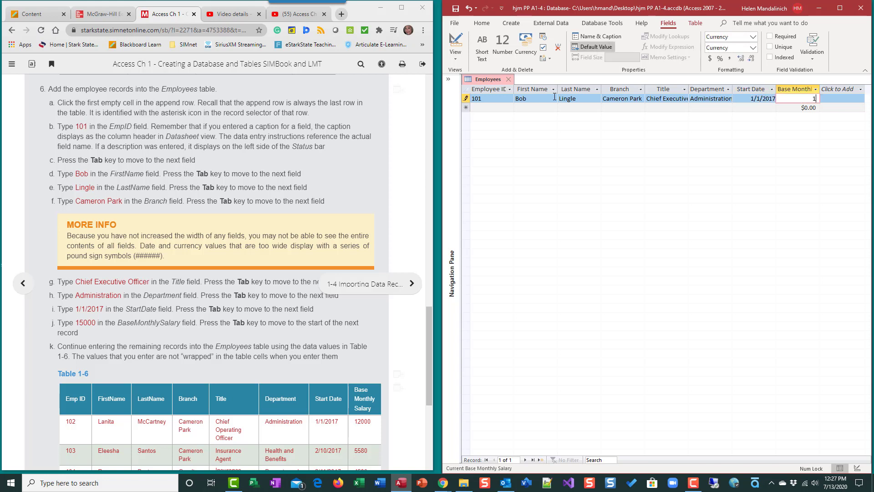
{"action": "type", "text": "5000"}
{"action": "key", "text": "Tab"}
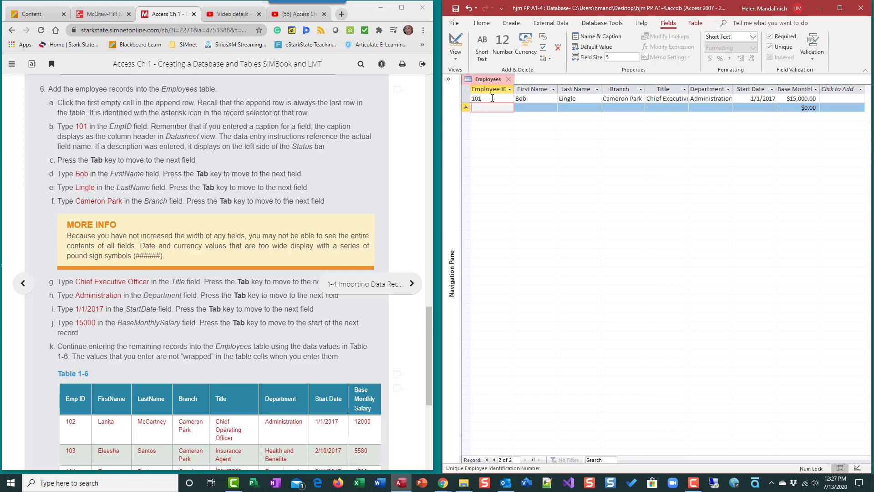
Resize all columns of the Employees datasheet to fit their contents
{"action": "scroll", "coordinate": [219, 321], "scroll_direction": "down", "scroll_amount": 3}
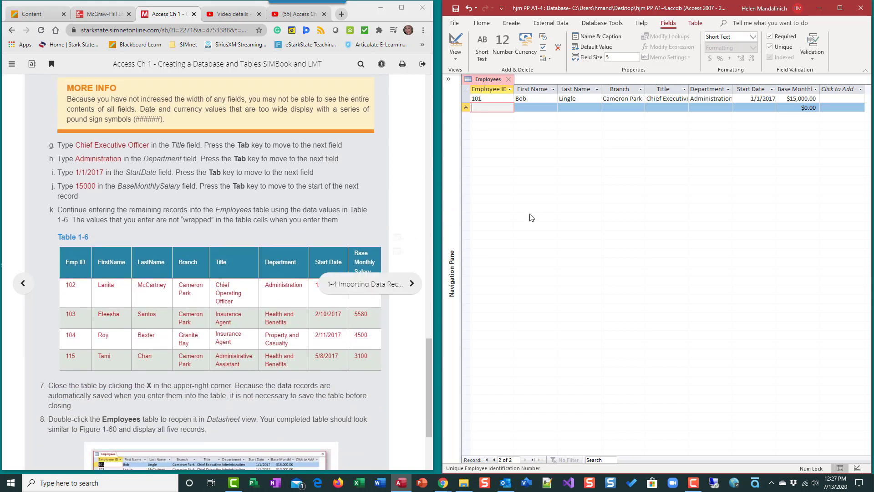
{"action": "left_click", "coordinate": [467, 89]}
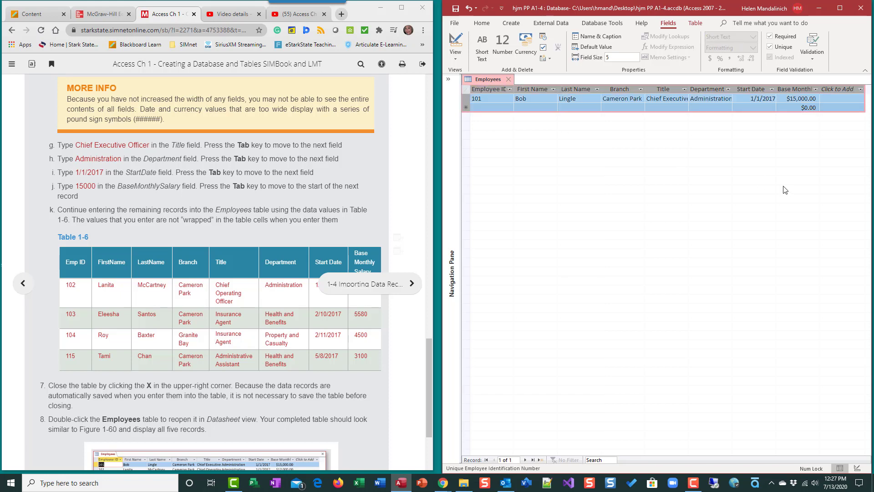
{"action": "double_click", "coordinate": [558, 89]}
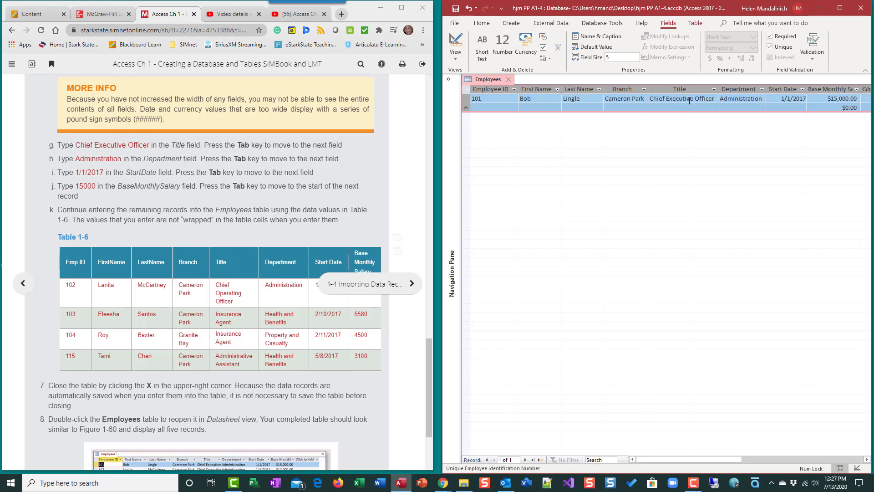
Start the second Employees record with the ID, first name and last name from the first row of Table 1-6
{"action": "left_click", "coordinate": [510, 108]}
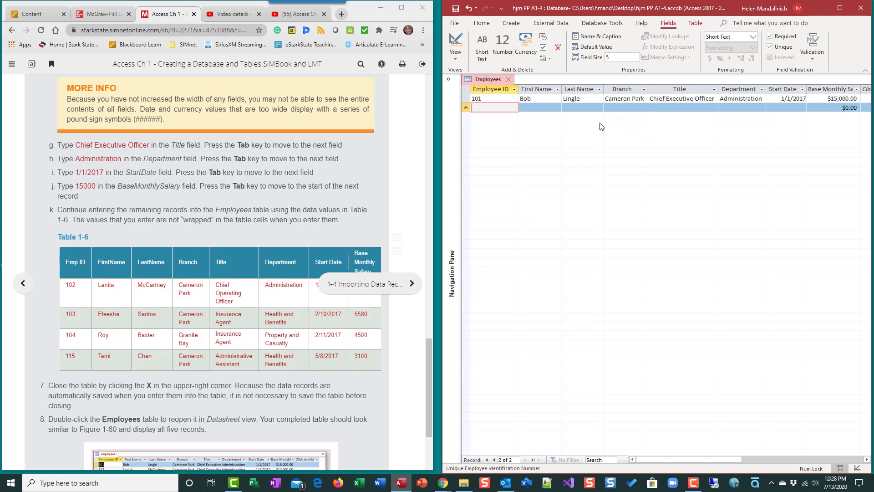
{"action": "type", "text": "1052"}
{"action": "key", "text": "Tab"}
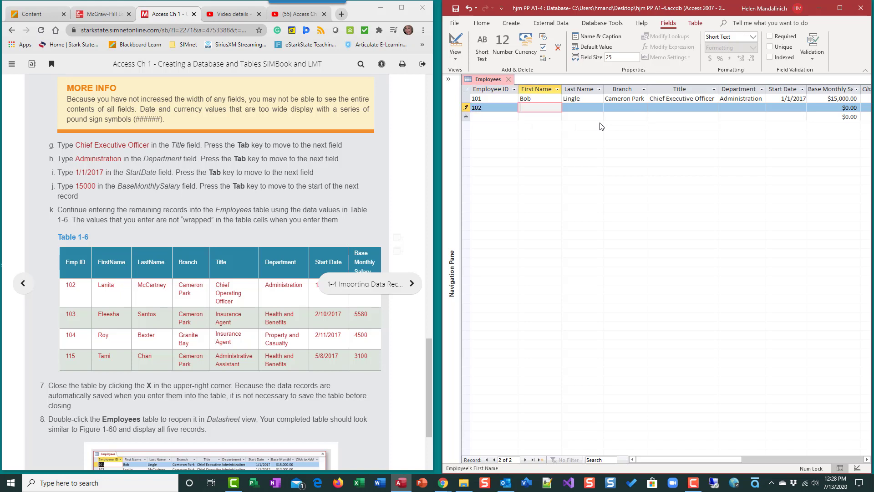
{"action": "type", "text": "Lanita"}
{"action": "key", "text": "Tab"}
{"action": "type", "text": "Mc"}
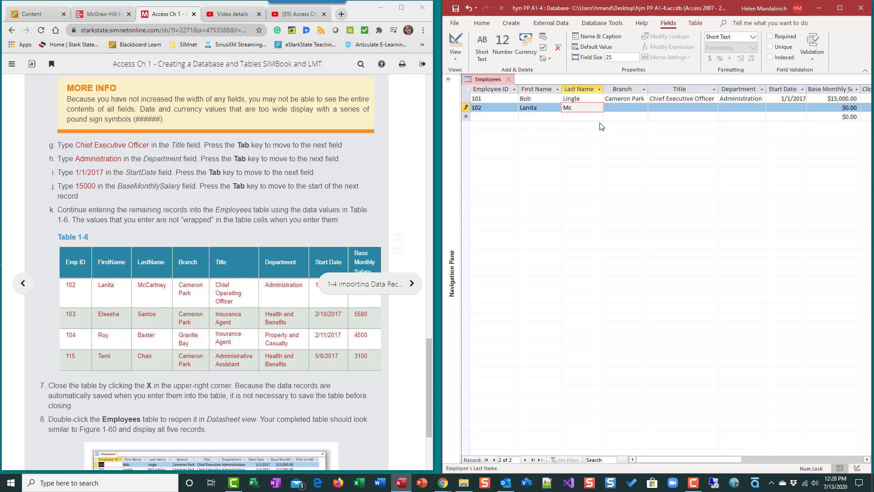
{"action": "type", "text": "T"}
{"action": "key", "text": "BackSpace"}
{"action": "type", "text": "Carney"}
{"action": "key", "text": "BackSpace"}
{"action": "key", "text": "BackSpace"}
{"action": "key", "text": "BackSpace"}
{"action": "type", "text": "tney"}
{"action": "key", "text": "Tab"}
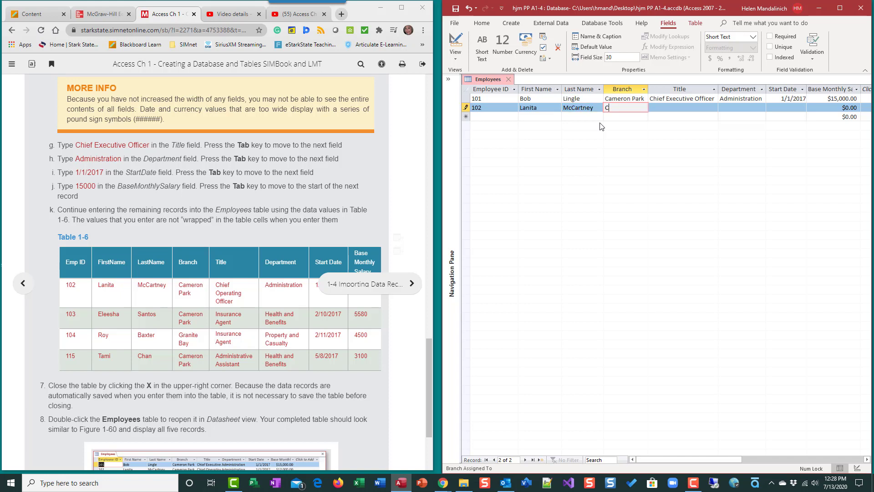
Enter branch Cameron Park, title Chief Operating Officer and department Administration in the second employee record
{"action": "type", "text": "Cameron Park"}
{"action": "key", "text": "Tab"}
{"action": "type", "text": "Chief"}
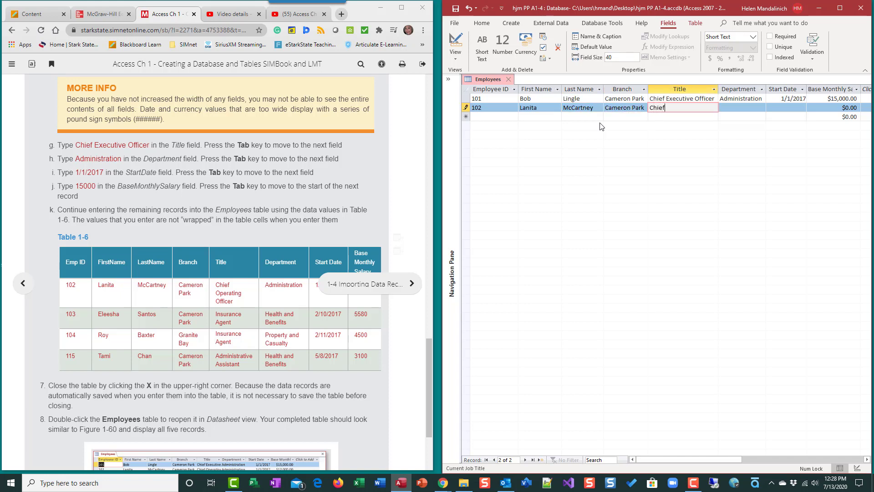
{"action": "type", "text": " Operating Officer"}
{"action": "key", "text": "Tab"}
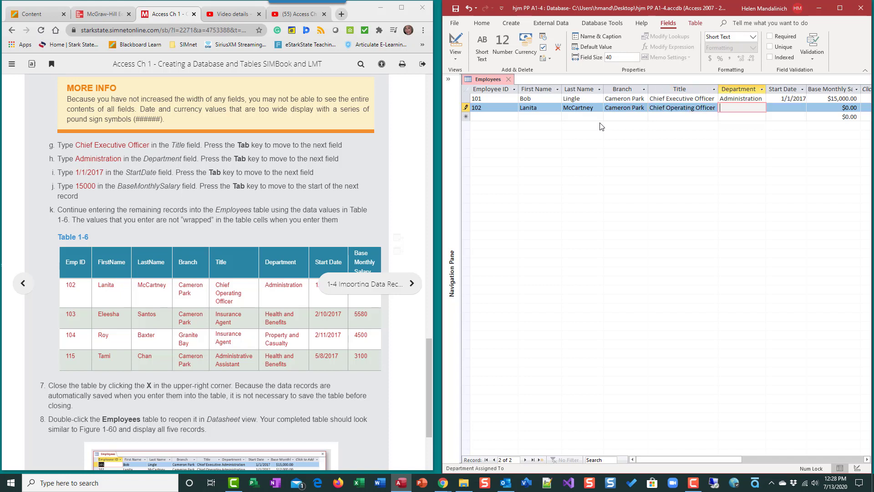
{"action": "type", "text": "Administration"}
{"action": "key", "text": "Tab"}
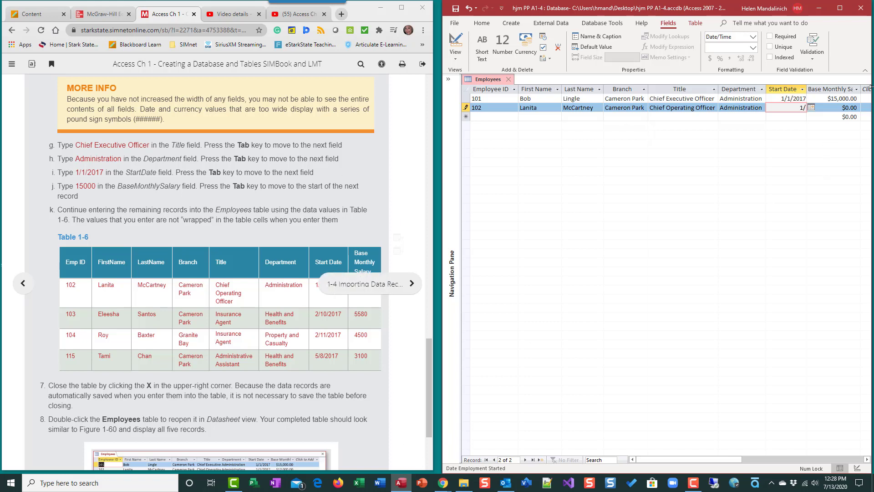
Complete the second employee record with start date 1/1/2017 and base monthly salary 12000
{"action": "type", "text": "1/2014"}
{"action": "key", "text": "BackSpace"}
{"action": "type", "text": "7"}
{"action": "key", "text": "Tab"}
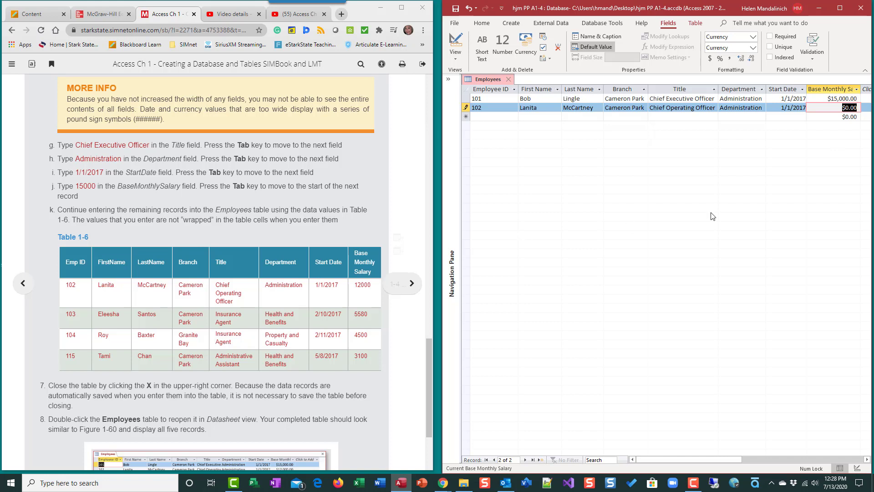
{"action": "type", "text": "12000"}
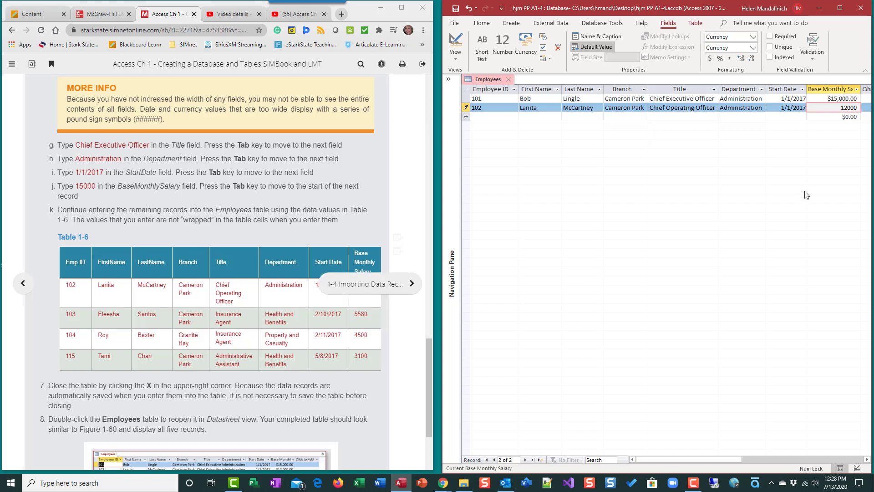
{"action": "key", "text": "Tab"}
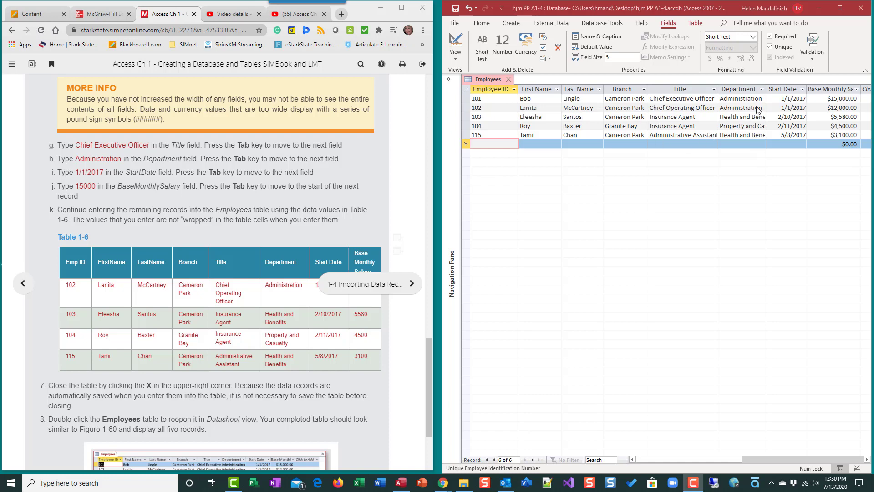
Refit all datasheet columns to the completed records and close the Employees table, saving its layout changes
{"action": "left_click", "coordinate": [466, 87]}
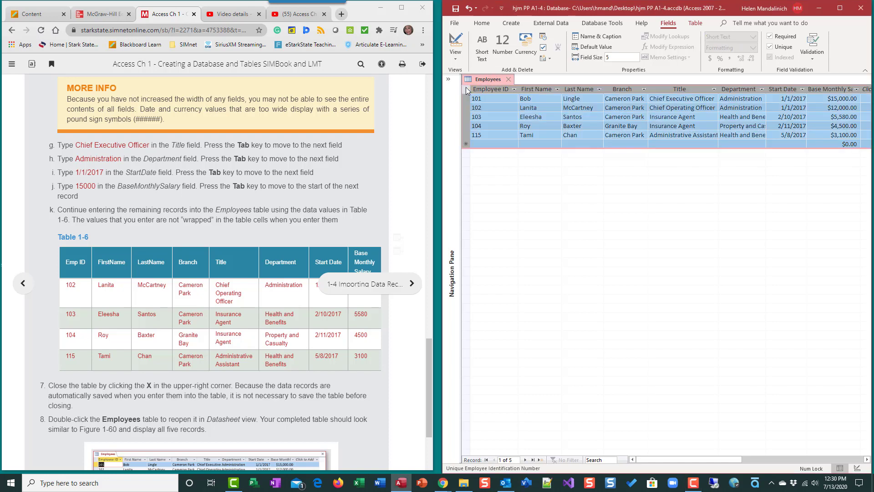
{"action": "double_click", "coordinate": [718, 89]}
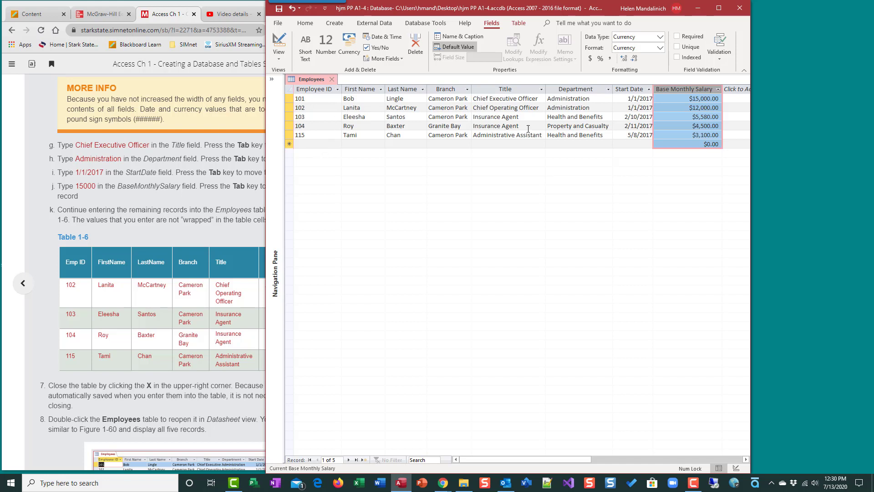
{"action": "left_click", "coordinate": [628, 145]}
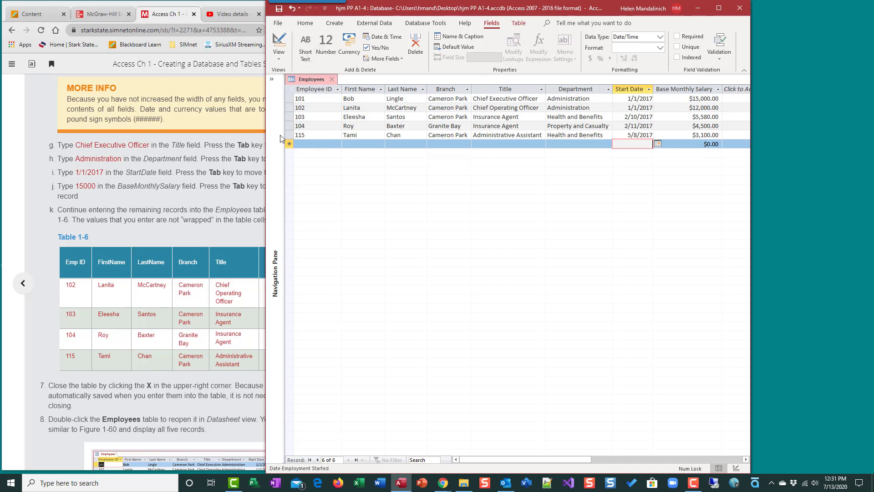
{"action": "left_click", "coordinate": [332, 79]}
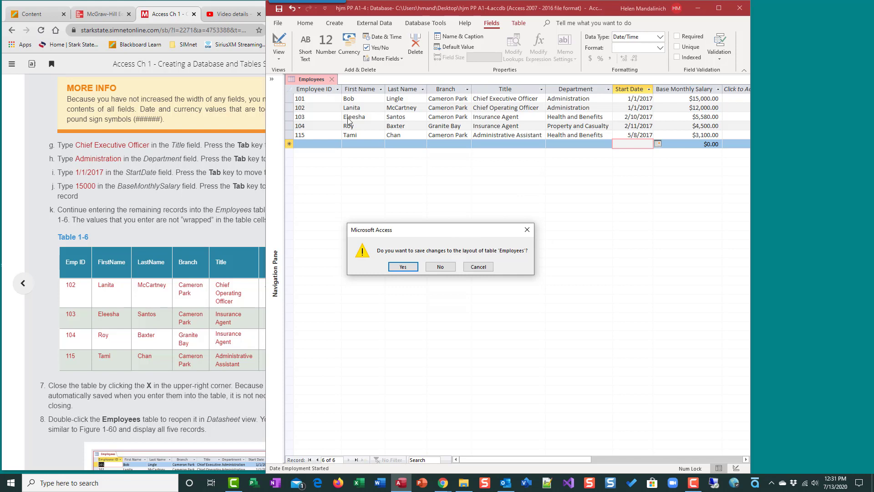
{"action": "left_click", "coordinate": [403, 268]}
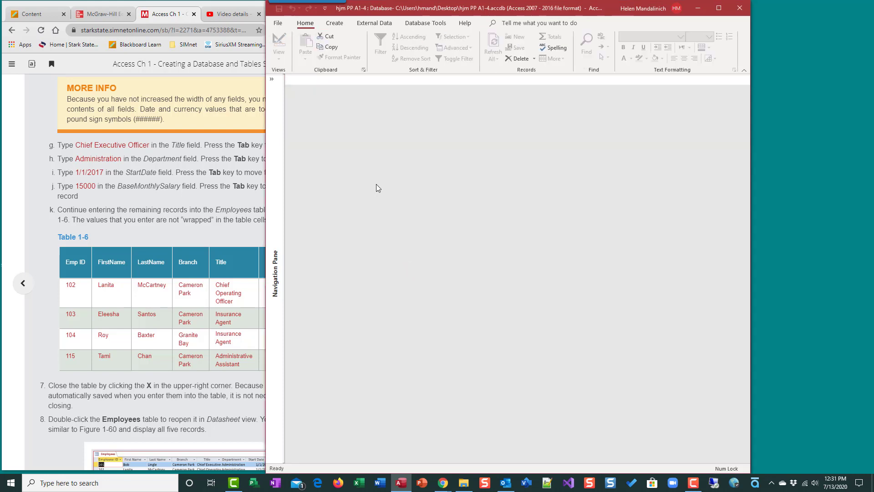
Expand the Navigation Pane, reopen the Employees table to check its records, and close the table again
{"action": "left_click", "coordinate": [272, 80]}
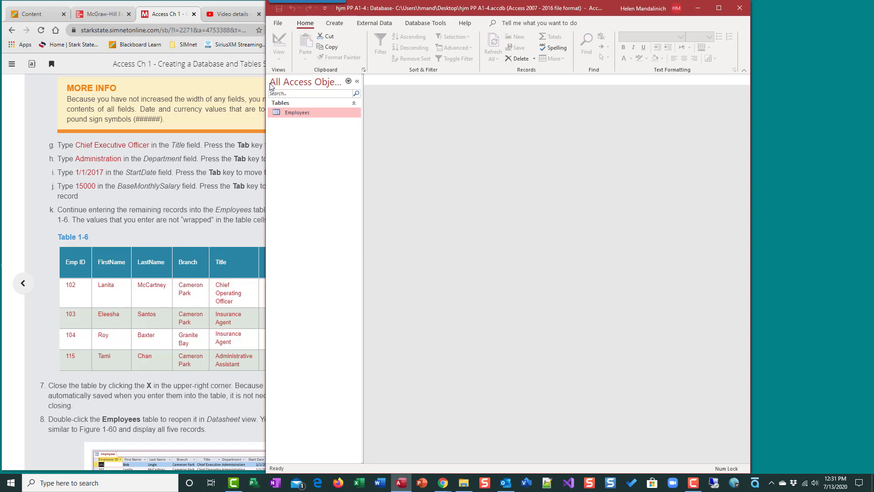
{"action": "double_click", "coordinate": [295, 115]}
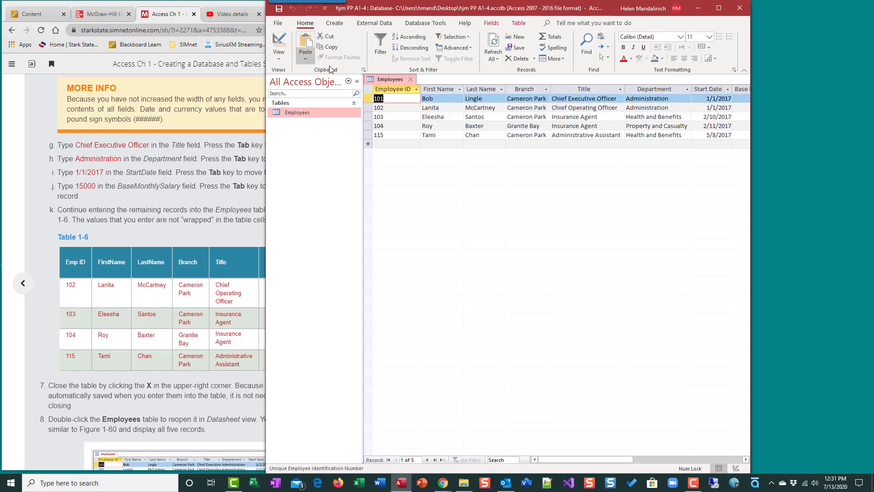
{"action": "left_click", "coordinate": [414, 80]}
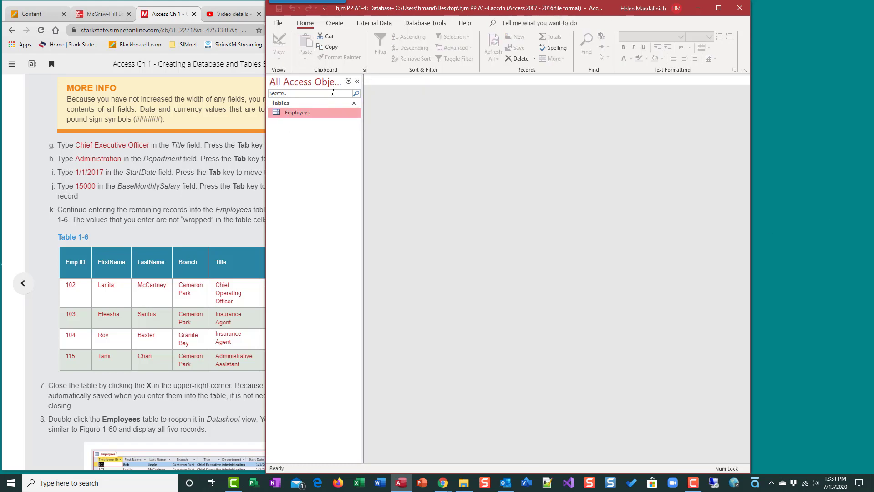
Narrow the Access window to uncover the remaining assignment instructions and Figure 1-60 behind it
{"action": "scroll", "coordinate": [198, 231], "scroll_direction": "down", "scroll_amount": 3}
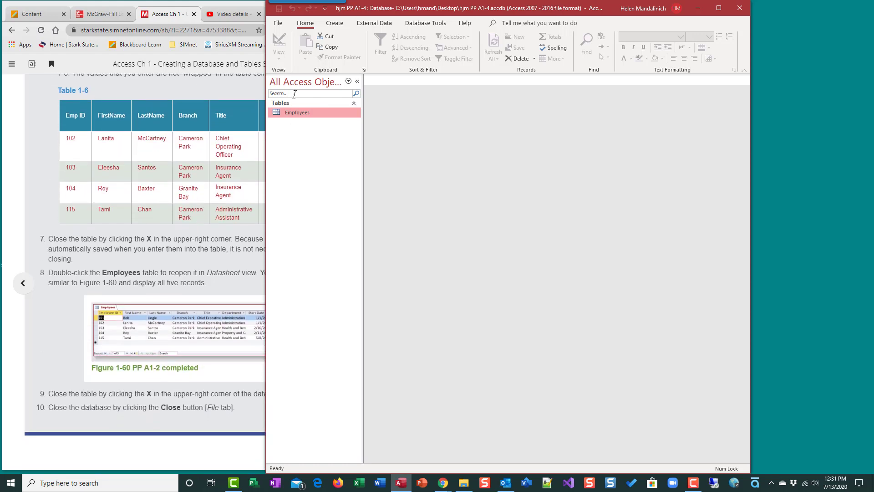
{"action": "left_click_drag", "start_coordinate": [267, 43], "coordinate": [415, 44]}
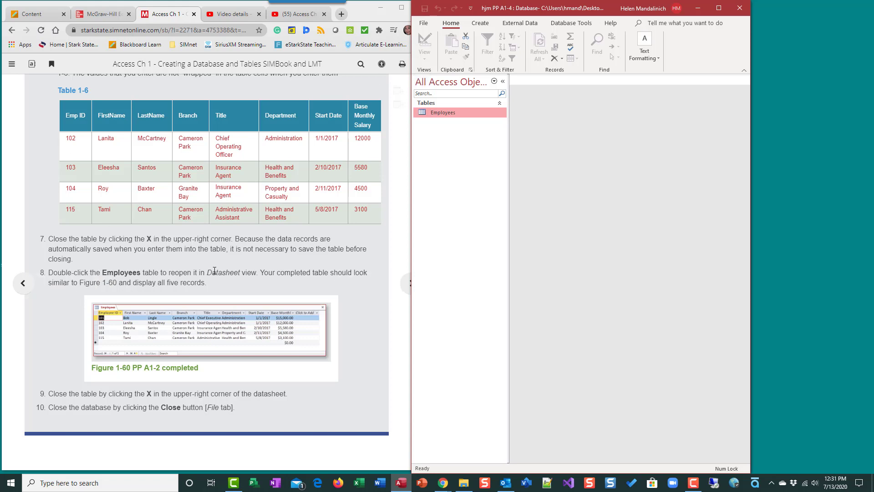
Reopen the Employees table to compare it with Figure 1-60, and close both the table and the Navigation Pane
{"action": "double_click", "coordinate": [444, 112]}
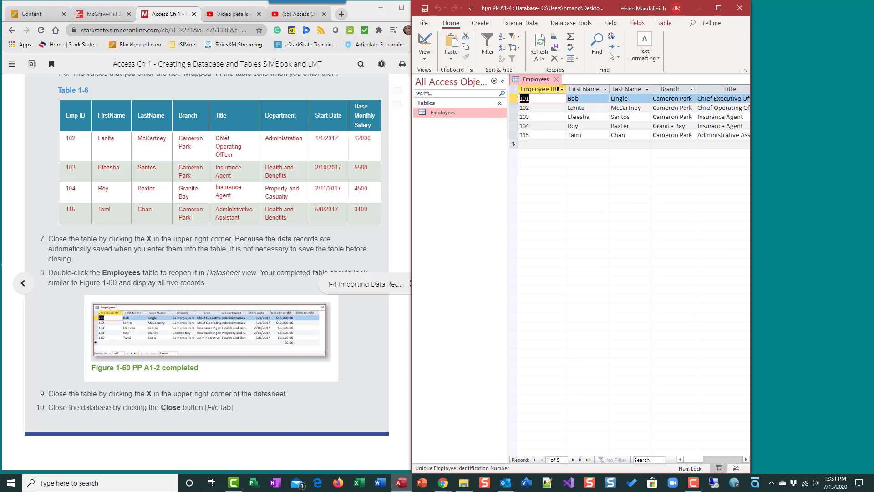
{"action": "left_click", "coordinate": [556, 80]}
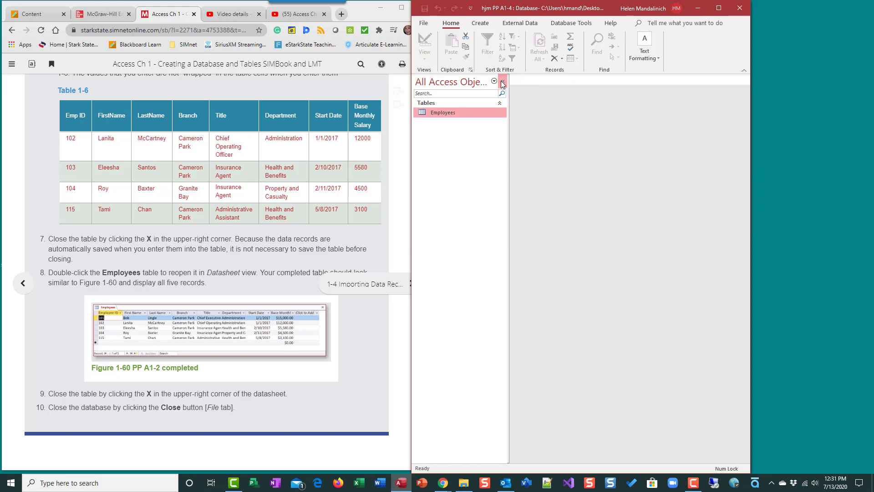
{"action": "left_click", "coordinate": [503, 82]}
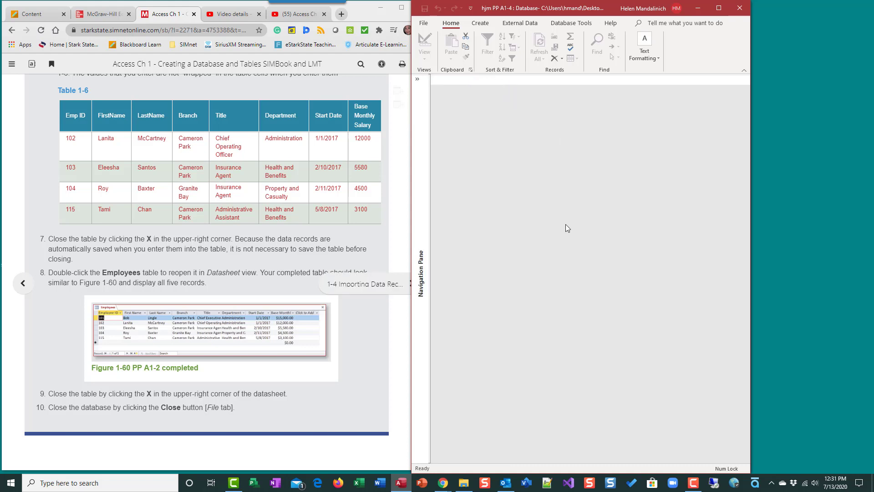